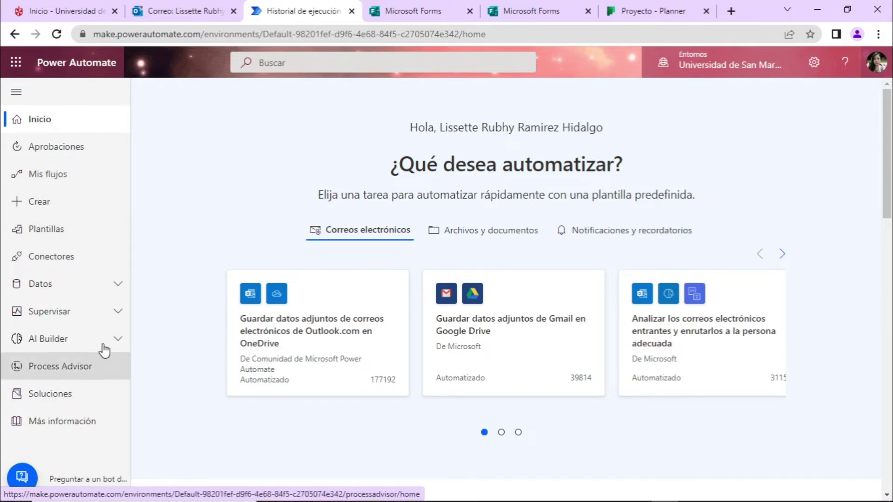
Step: Browse the flow template gallery and search the templates for "Forms"
{"action": "left_click", "coordinate": [80, 235]}
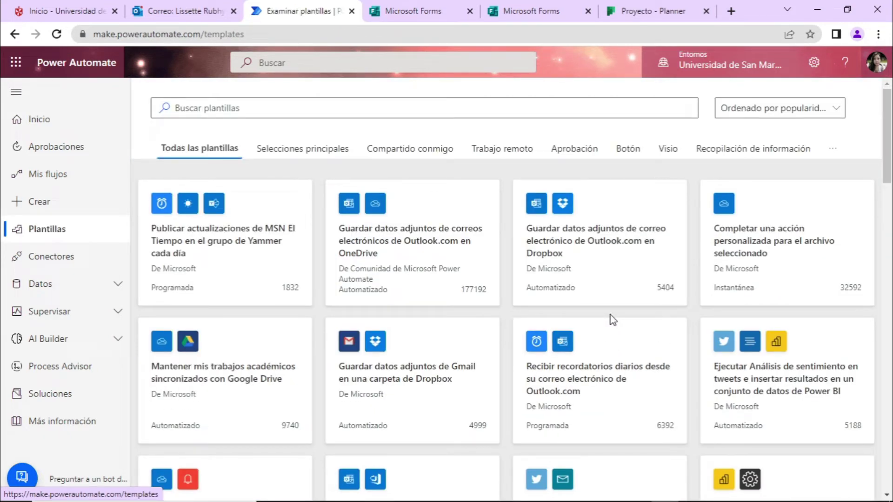
{"action": "scroll", "coordinate": [644, 342], "scroll_direction": "down", "scroll_amount": 10}
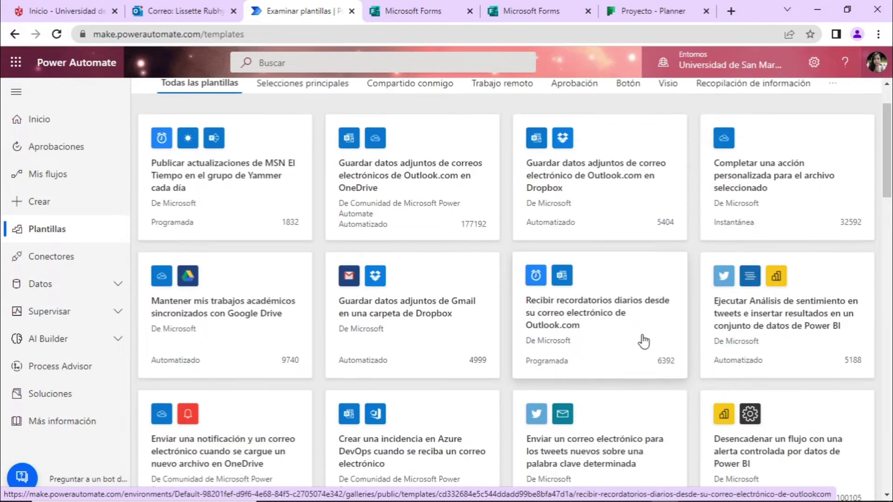
{"action": "scroll", "coordinate": [643, 342], "scroll_direction": "up", "scroll_amount": 10}
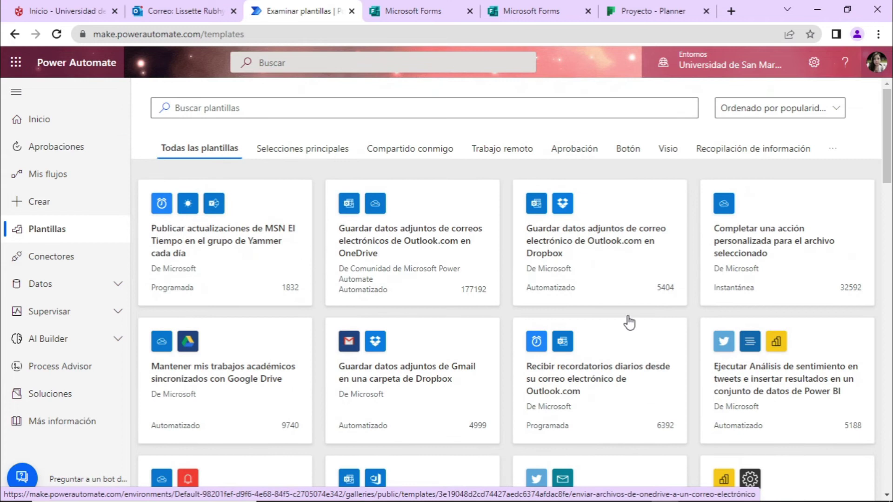
{"action": "left_click", "coordinate": [201, 108]}
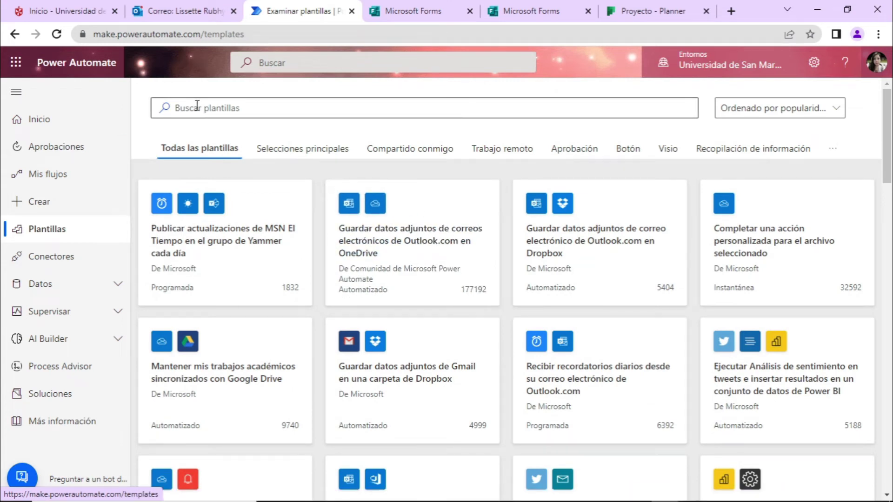
{"action": "left_click", "coordinate": [197, 106]}
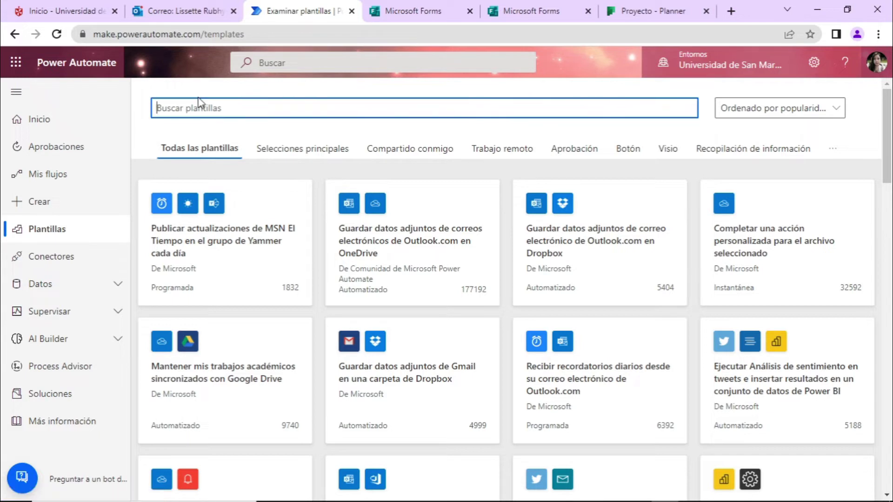
{"action": "type", "text": "Forms"}
{"action": "key", "text": "Return"}
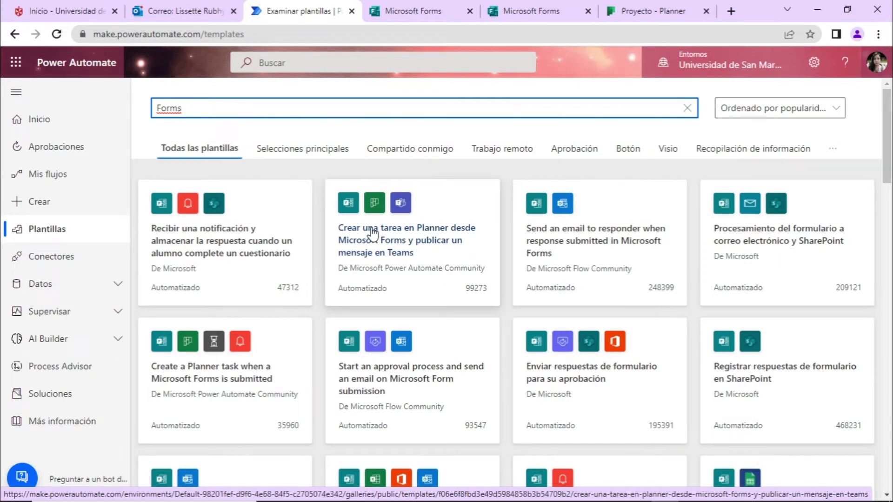
Step: Start a flow from the template "Crear una tarea en Planner desde Microsoft Forms y publicar un mensaje en Teams", accepting its listed connections
{"action": "left_click", "coordinate": [404, 254]}
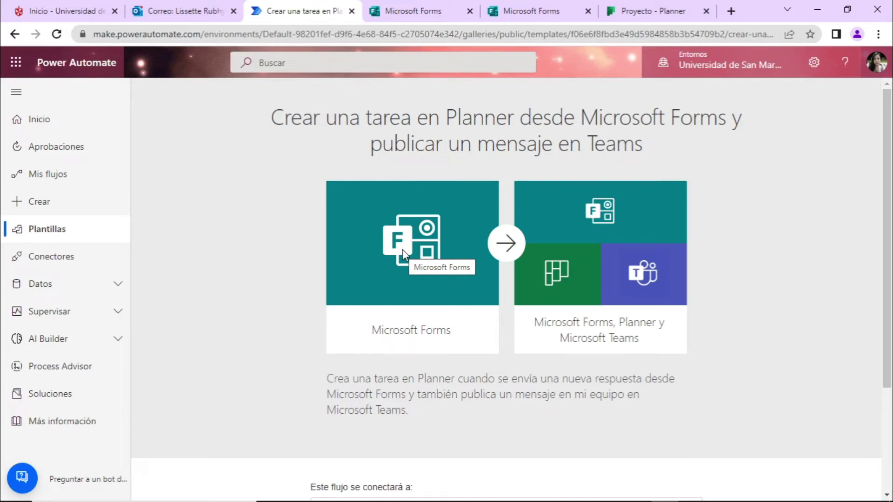
{"action": "scroll", "coordinate": [403, 249], "scroll_direction": "down", "scroll_amount": 1}
{"action": "scroll", "coordinate": [403, 250], "scroll_direction": "down", "scroll_amount": 1}
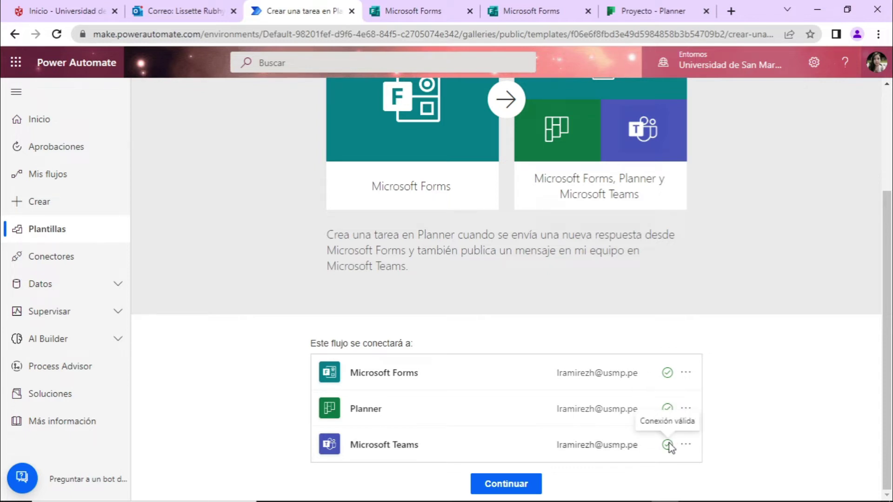
{"action": "left_click", "coordinate": [500, 485]}
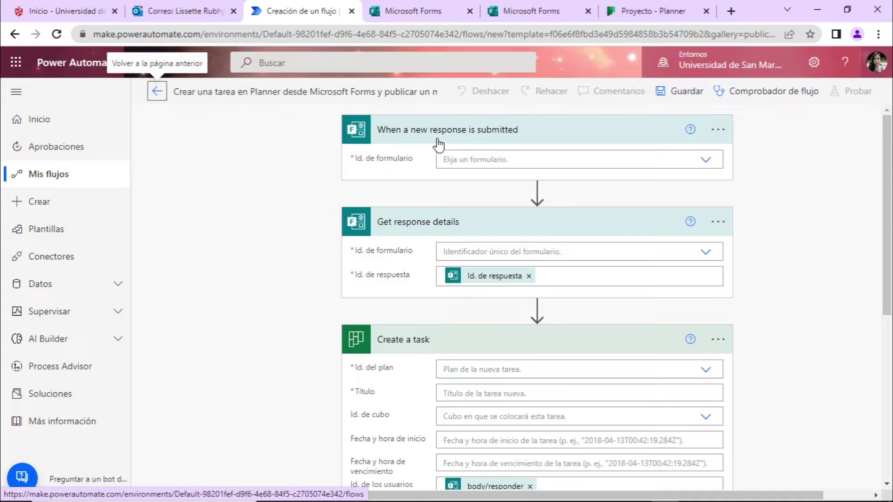
Step: Select the form "Qué sw desearía aprender en las próxima capacitación?" in both the new-response trigger and the Get response details action
{"action": "left_click", "coordinate": [458, 163]}
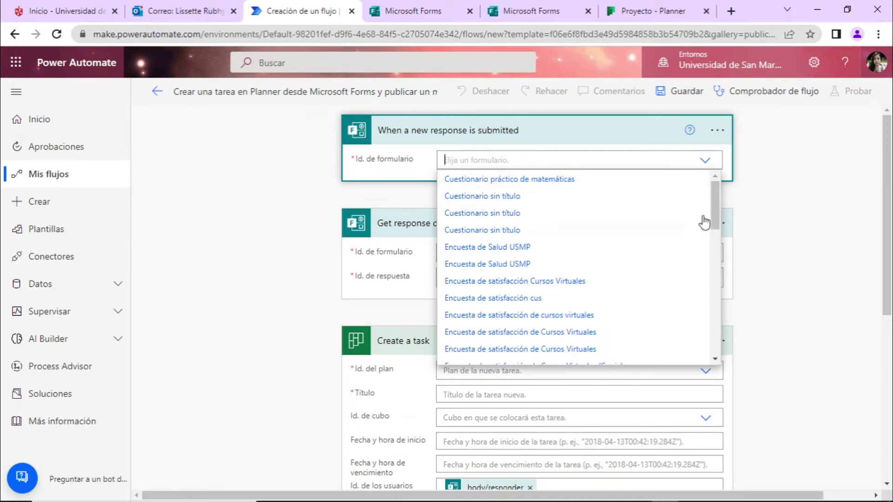
{"action": "left_click_drag", "start_coordinate": [714, 210], "coordinate": [712, 337]}
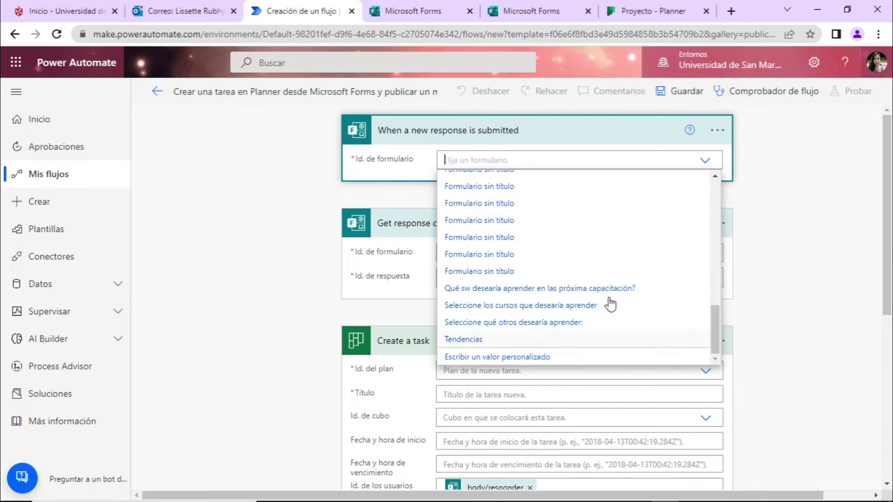
{"action": "left_click", "coordinate": [487, 289]}
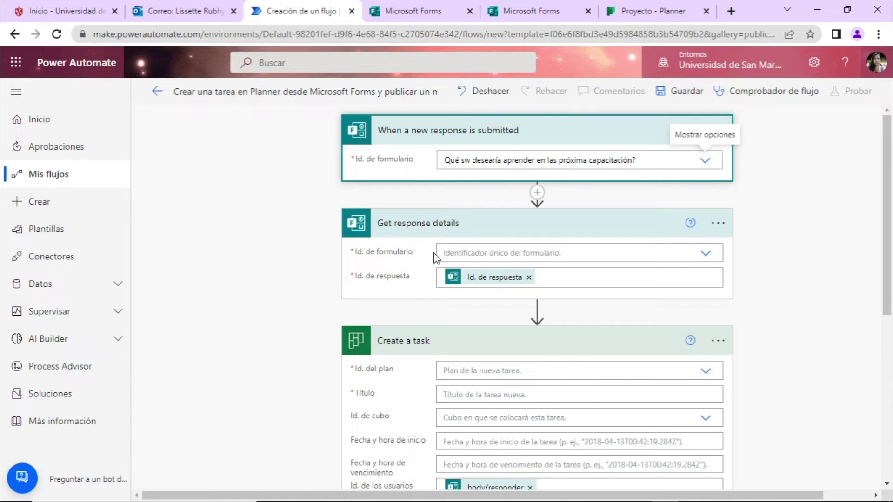
{"action": "left_click", "coordinate": [470, 257]}
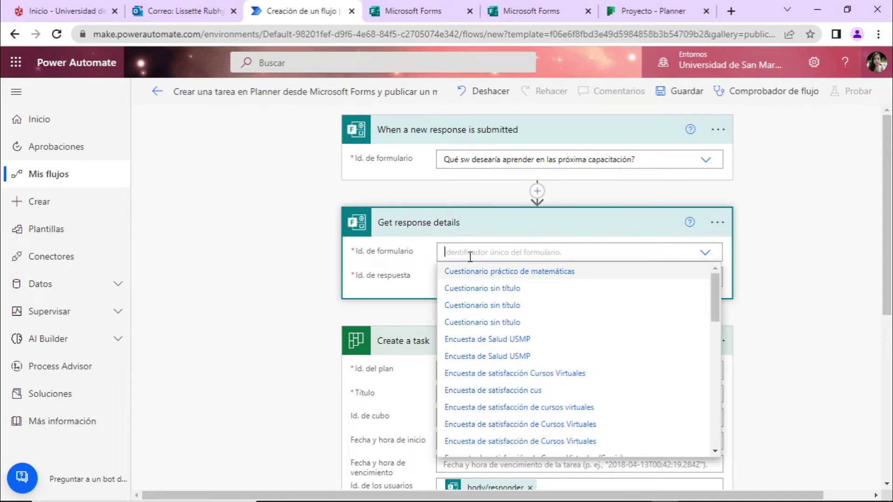
{"action": "left_click_drag", "start_coordinate": [716, 302], "coordinate": [712, 427]}
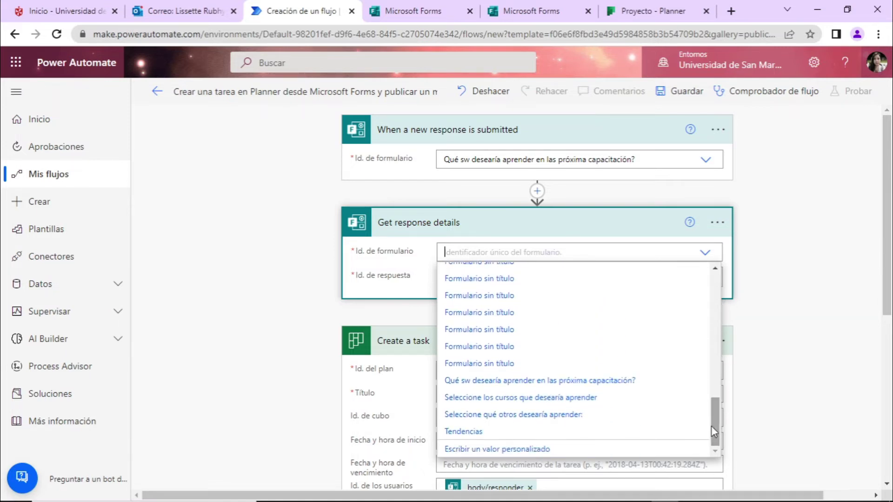
{"action": "left_click", "coordinate": [497, 381]}
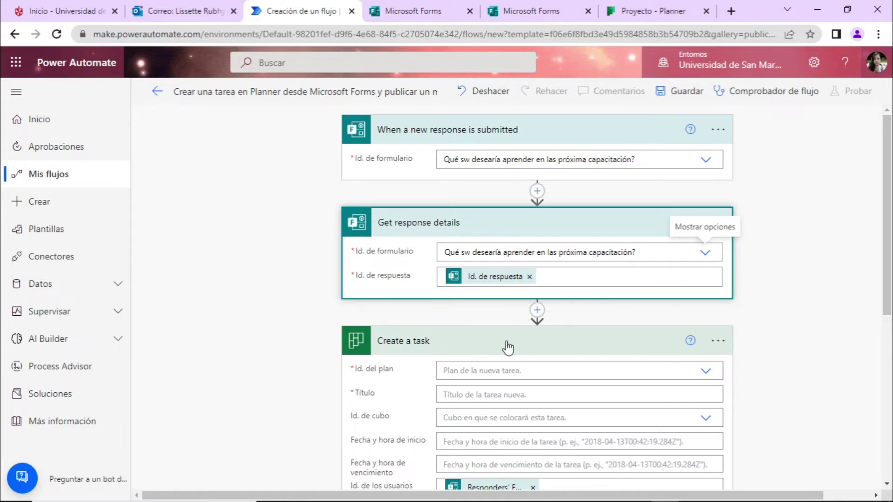
Step: Configure the Create a task action with plan Proyecto, title "Revisar respuestas" and bucket USMP
{"action": "scroll", "coordinate": [510, 343], "scroll_direction": "down", "scroll_amount": 3}
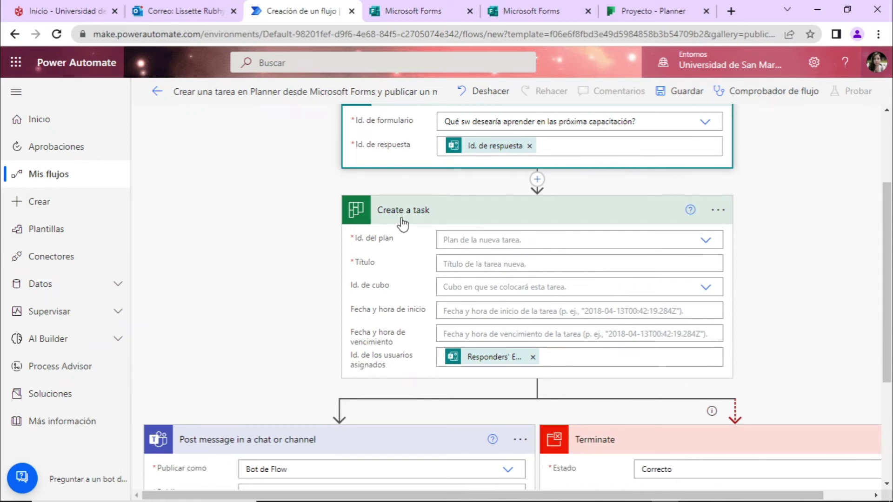
{"action": "left_click", "coordinate": [456, 241]}
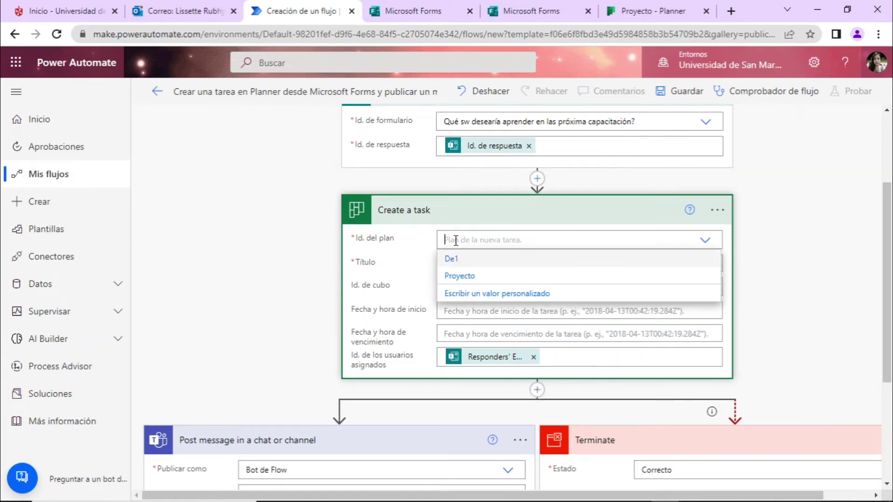
{"action": "left_click", "coordinate": [456, 278]}
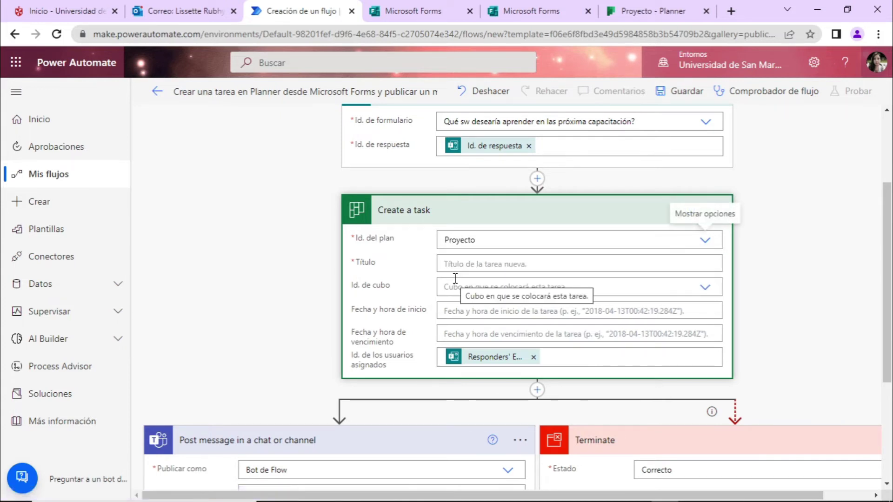
{"action": "left_click", "coordinate": [455, 262]}
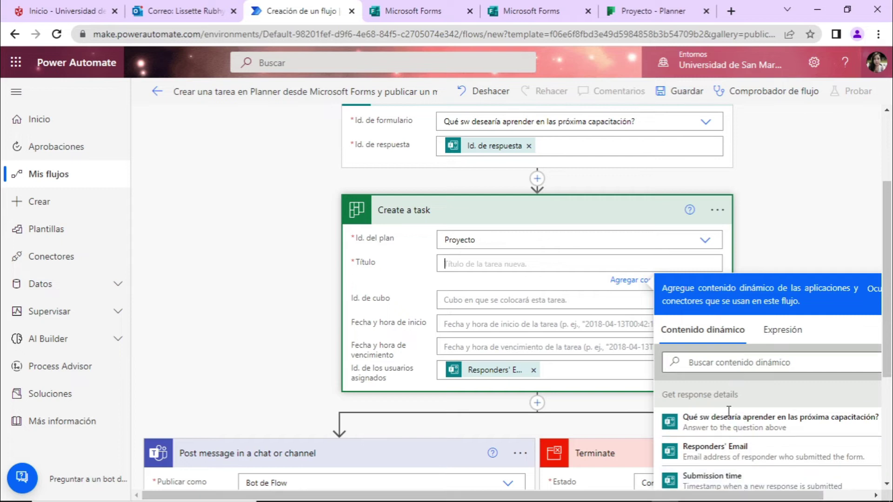
{"action": "type", "text": "Rev"}
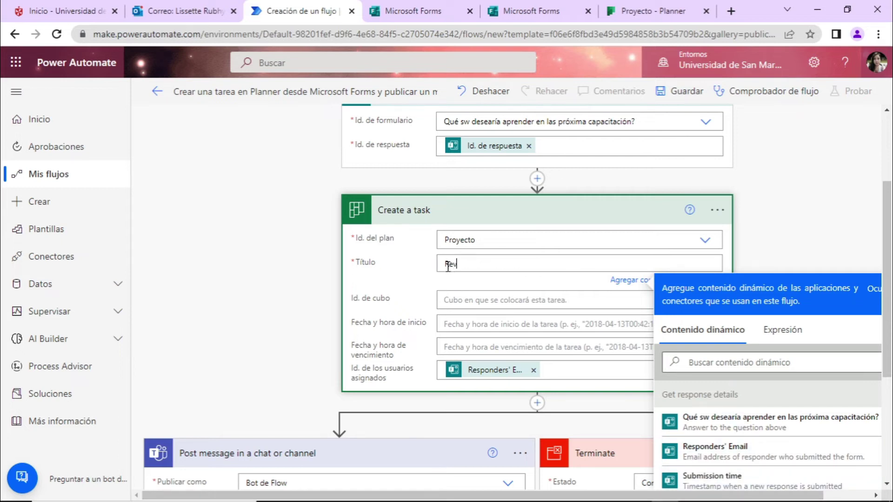
{"action": "type", "text": "isar respuestas"}
{"action": "left_click", "coordinate": [460, 301]}
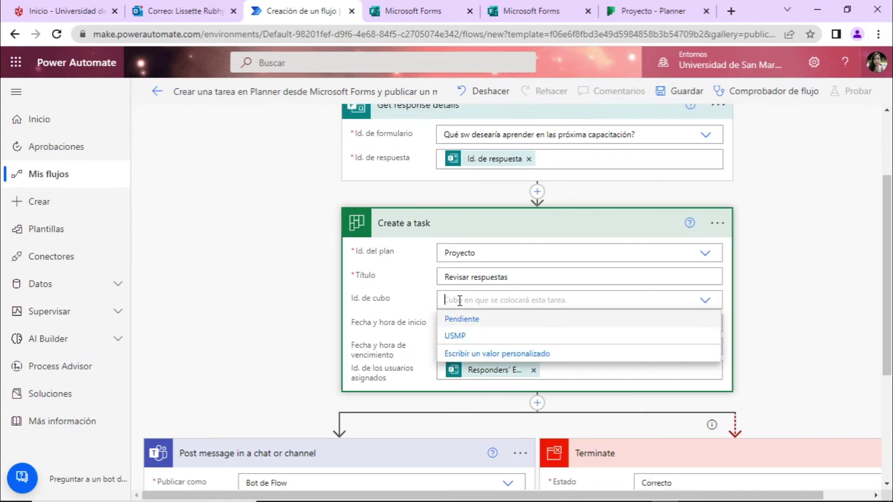
{"action": "left_click", "coordinate": [457, 341]}
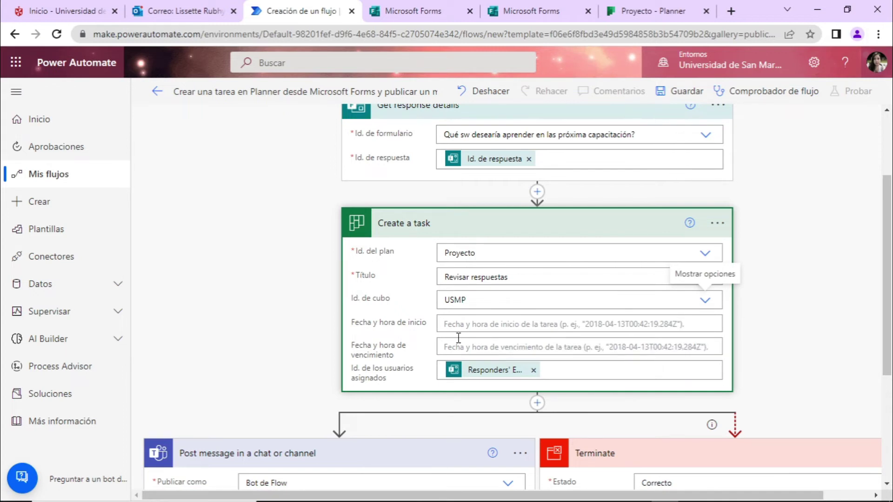
Step: Set the Teams message action to post in a Channel, using the Multimedia team and its General channel
{"action": "scroll", "coordinate": [457, 338], "scroll_direction": "down", "scroll_amount": 4}
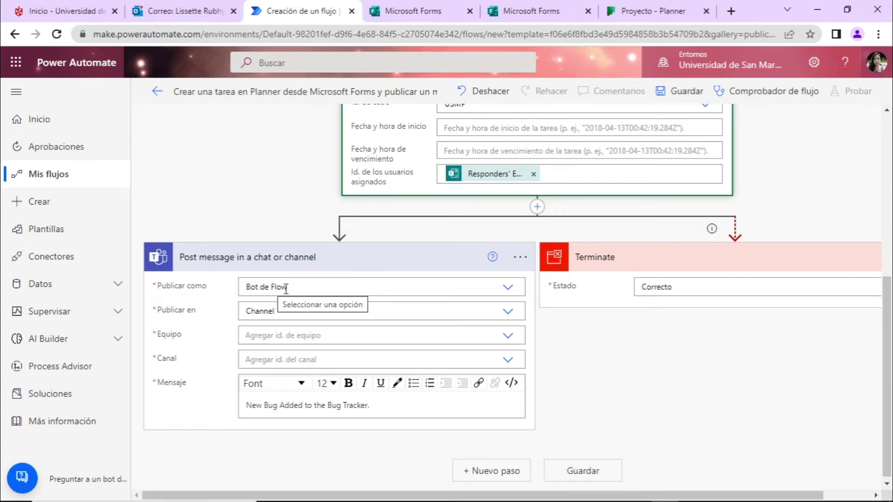
{"action": "left_click", "coordinate": [285, 312]}
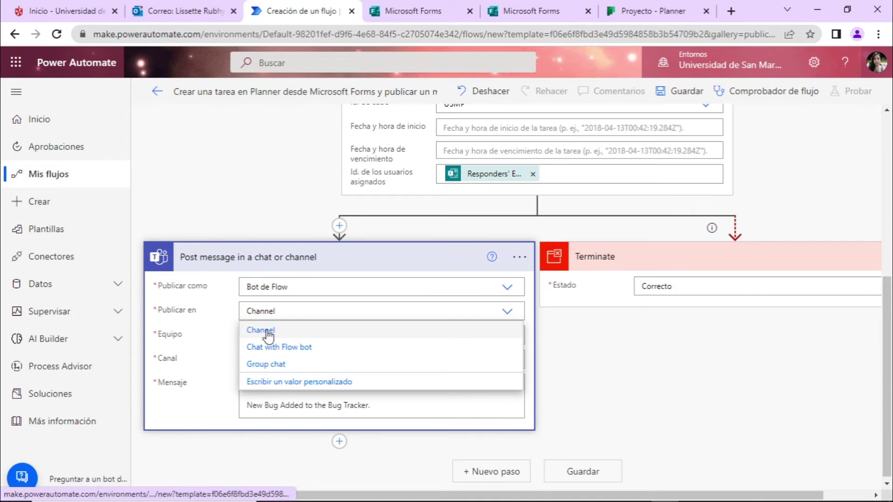
{"action": "left_click", "coordinate": [268, 330]}
{"action": "left_click", "coordinate": [260, 340]}
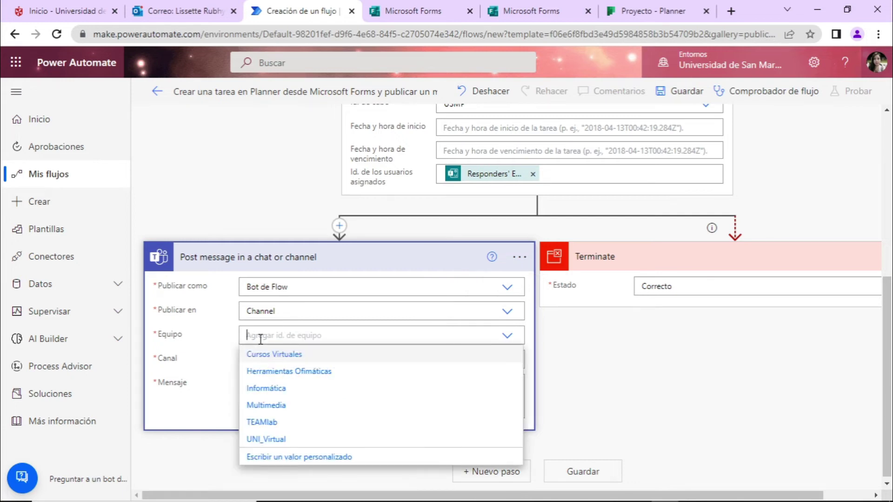
{"action": "left_click", "coordinate": [273, 409]}
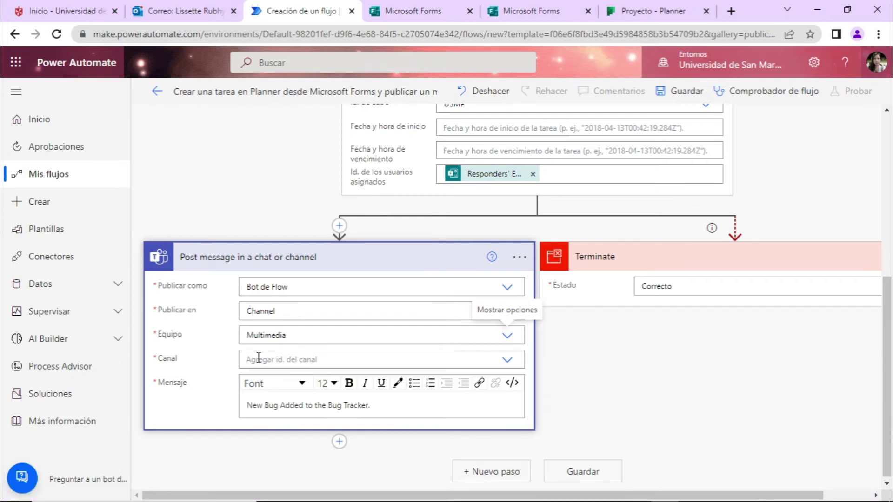
{"action": "left_click", "coordinate": [259, 359]}
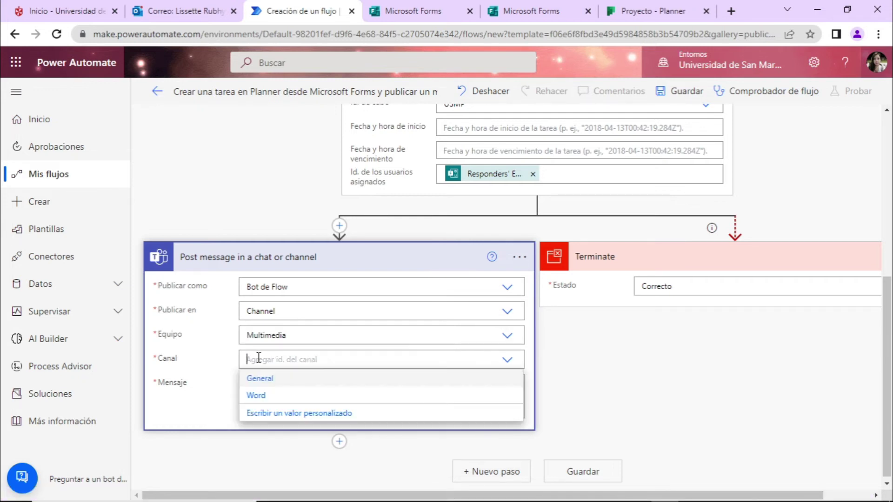
{"action": "left_click", "coordinate": [261, 381]}
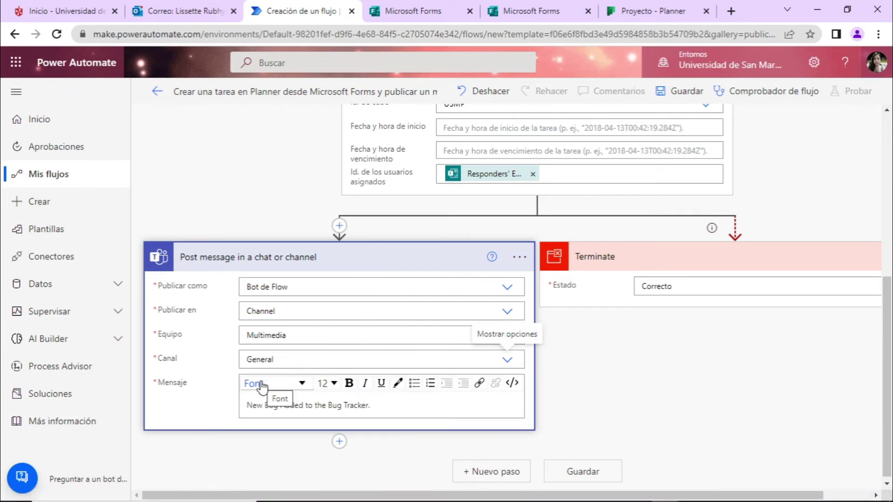
Step: Replace the default Teams message text with "Se completó formulario"
{"action": "left_click", "coordinate": [259, 408]}
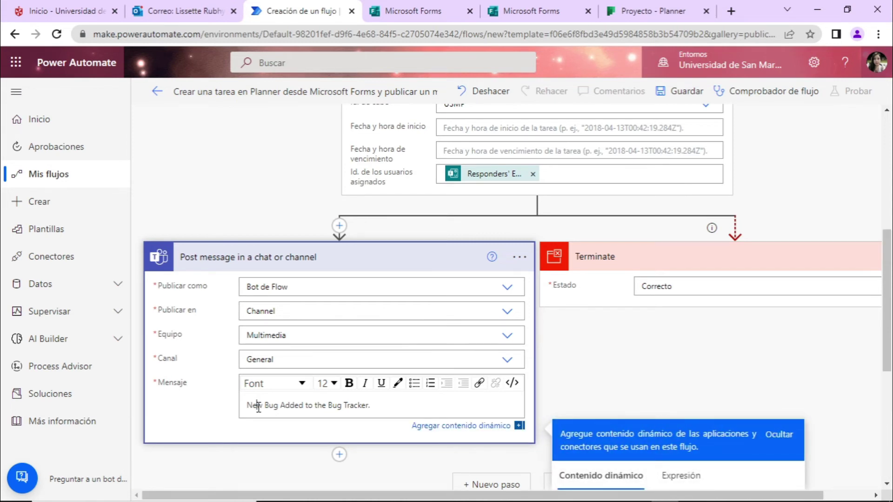
{"action": "triple_click", "coordinate": [258, 408]}
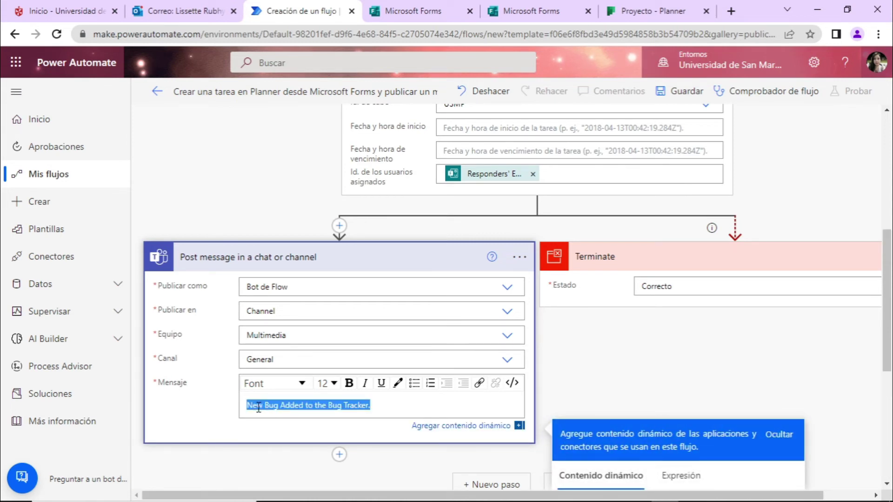
{"action": "type", "text": "Se completo"}
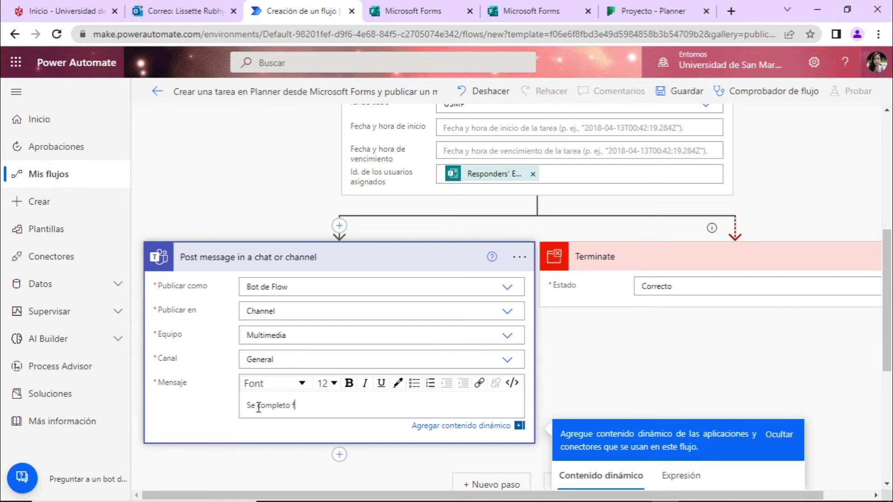
{"action": "key", "text": "BackSpace"}
{"action": "type", "text": "ó fu"}
{"action": "type", "text": "ormulario"}
{"action": "scroll", "coordinate": [514, 396], "scroll_direction": "down", "scroll_amount": 3}
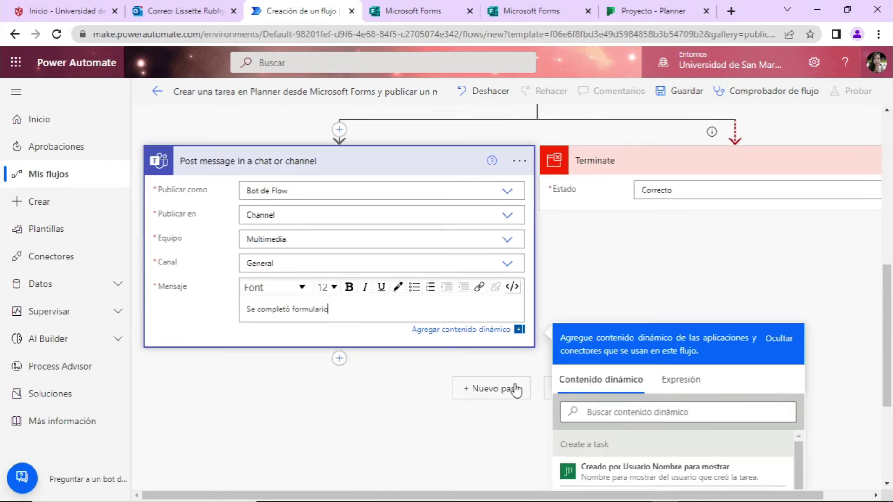
{"action": "scroll", "coordinate": [606, 442], "scroll_direction": "down", "scroll_amount": 3}
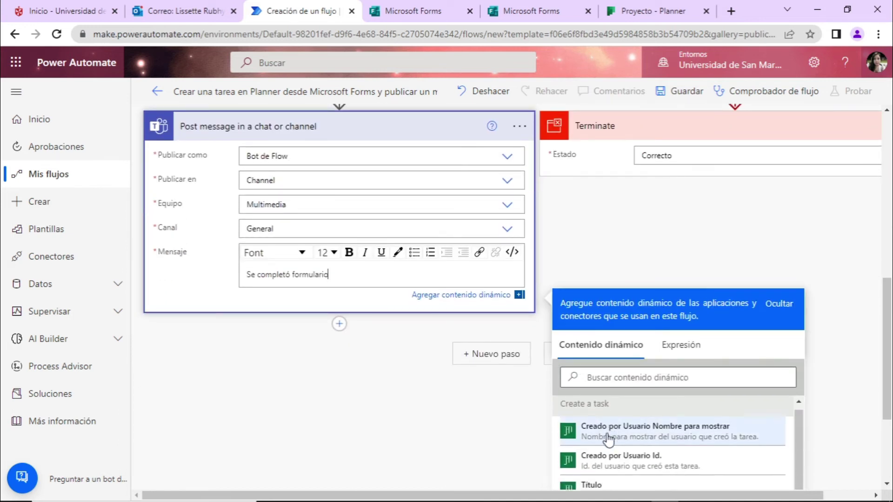
{"action": "scroll", "coordinate": [606, 442], "scroll_direction": "down", "scroll_amount": 2}
{"action": "scroll", "coordinate": [607, 442], "scroll_direction": "up", "scroll_amount": 5}
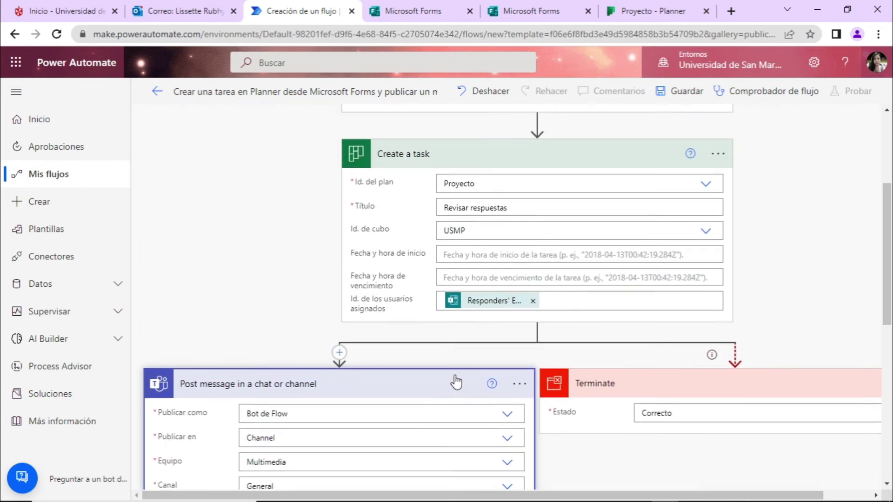
{"action": "scroll", "coordinate": [456, 381], "scroll_direction": "down", "scroll_amount": 3}
{"action": "scroll", "coordinate": [456, 381], "scroll_direction": "down", "scroll_amount": 2}
{"action": "scroll", "coordinate": [457, 381], "scroll_direction": "down", "scroll_amount": 2}
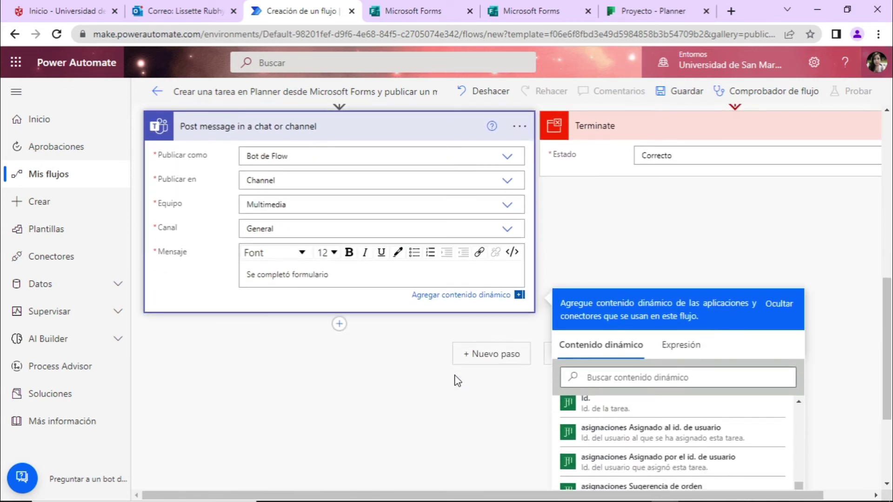
Step: Save the flow with the completed Teams message action
{"action": "scroll", "coordinate": [456, 379], "scroll_direction": "down", "scroll_amount": 2}
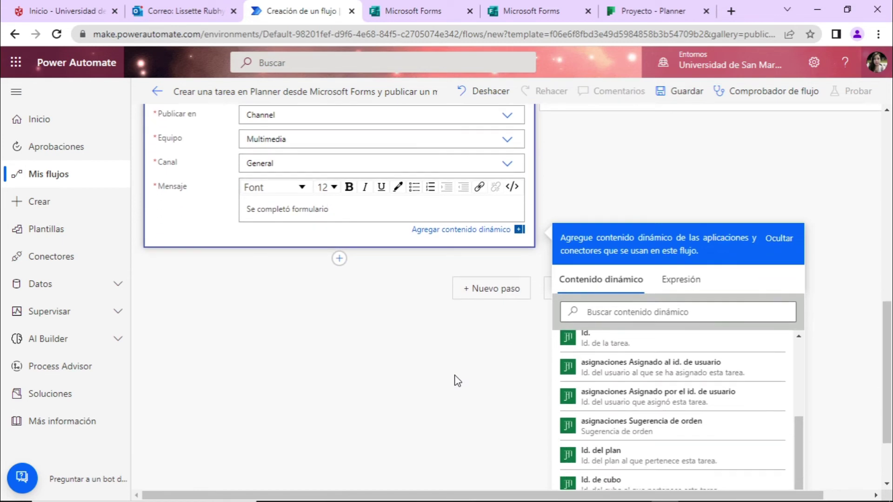
{"action": "left_click", "coordinate": [662, 149]}
{"action": "scroll", "coordinate": [661, 149], "scroll_direction": "up", "scroll_amount": 5}
{"action": "left_click", "coordinate": [686, 95]}
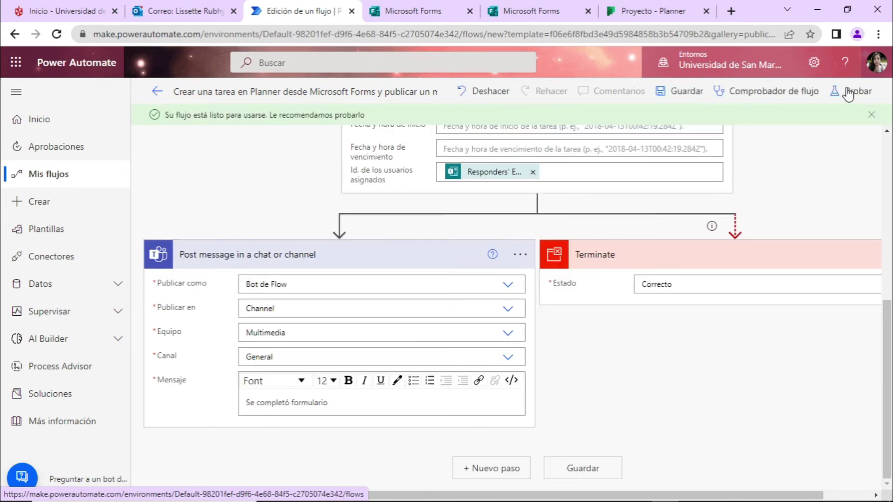
Step: Start a manual test of the saved flow
{"action": "left_click", "coordinate": [850, 95]}
{"action": "left_click", "coordinate": [690, 125]}
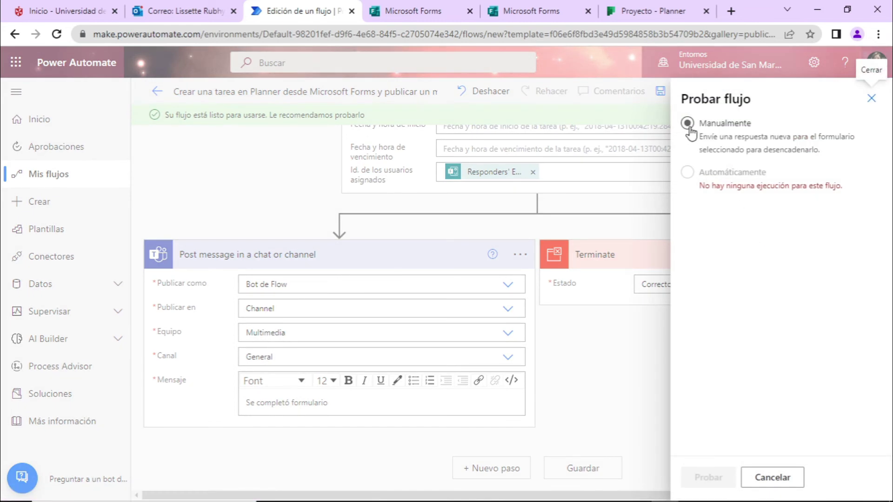
{"action": "left_click", "coordinate": [708, 476]}
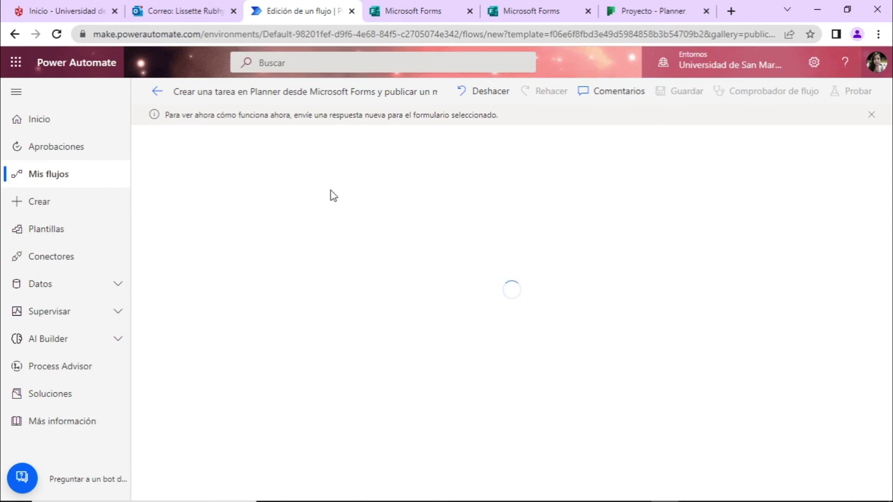
Step: In Microsoft Forms, preview "Qué sw desearía aprender en las próxima capacitación?" and submit a response with Teams para docente selected
{"action": "left_click", "coordinate": [527, 13]}
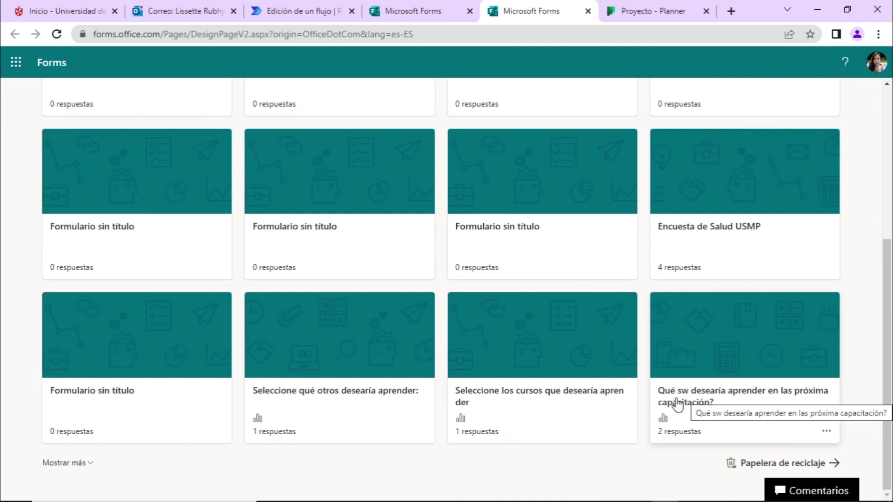
{"action": "left_click", "coordinate": [703, 399]}
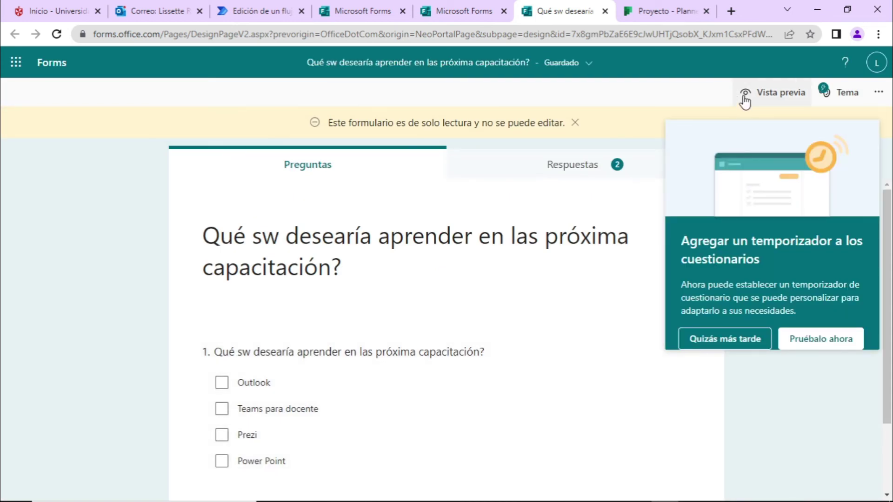
{"action": "left_click", "coordinate": [765, 93]}
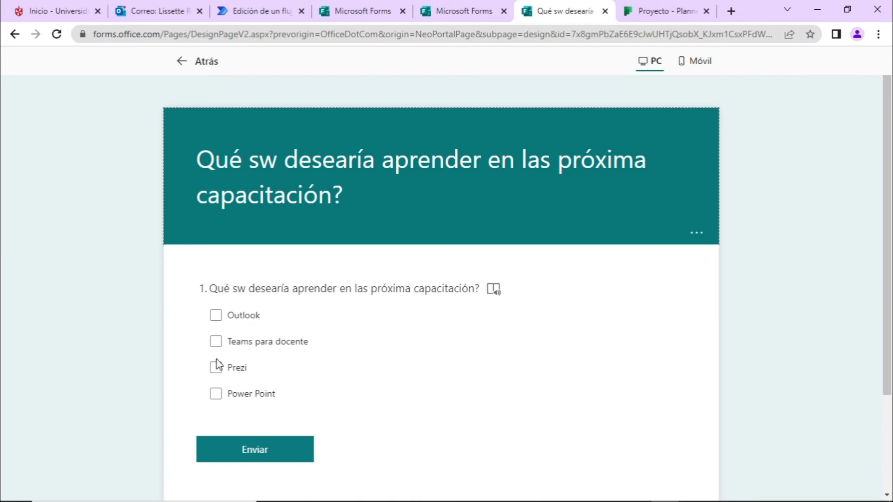
{"action": "left_click", "coordinate": [216, 344]}
{"action": "left_click", "coordinate": [280, 452]}
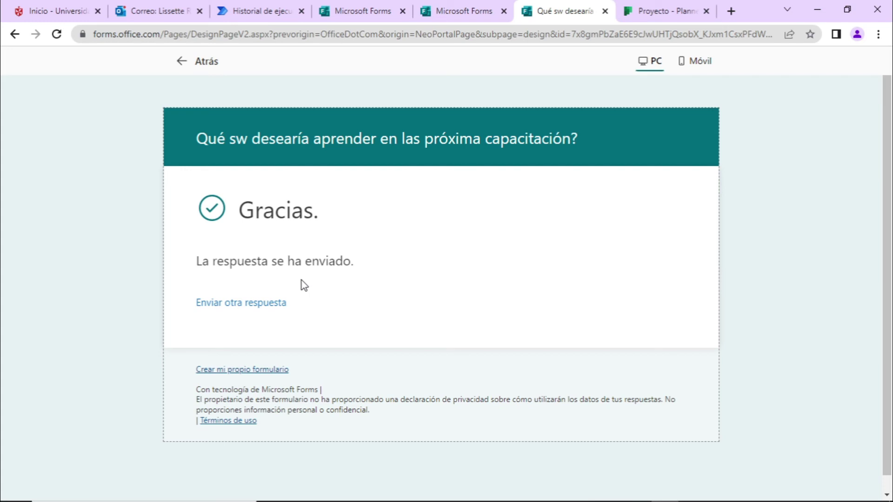
Step: Check the Proyecto plan's USMP bucket in Planner for the new task and the Multimedia team's General channel in Teams for the posted message
{"action": "left_click", "coordinate": [666, 17]}
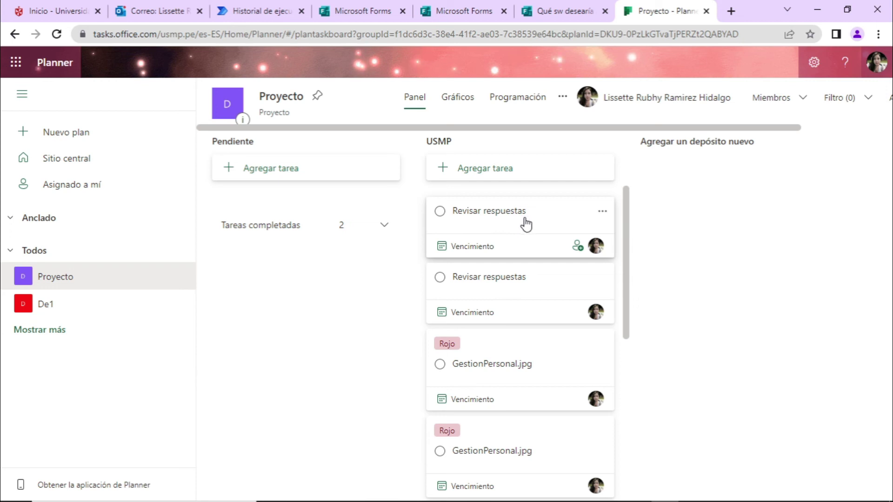
{"action": "left_click", "coordinate": [818, 10]}
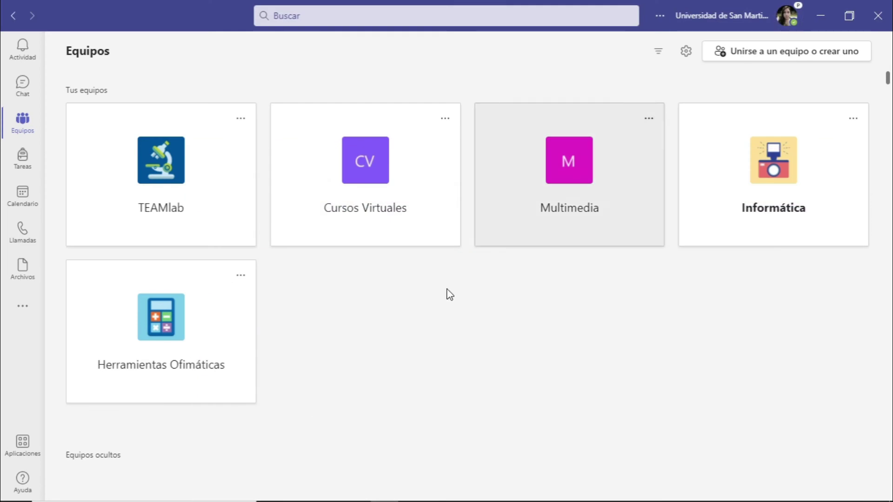
{"action": "left_click", "coordinate": [563, 181]}
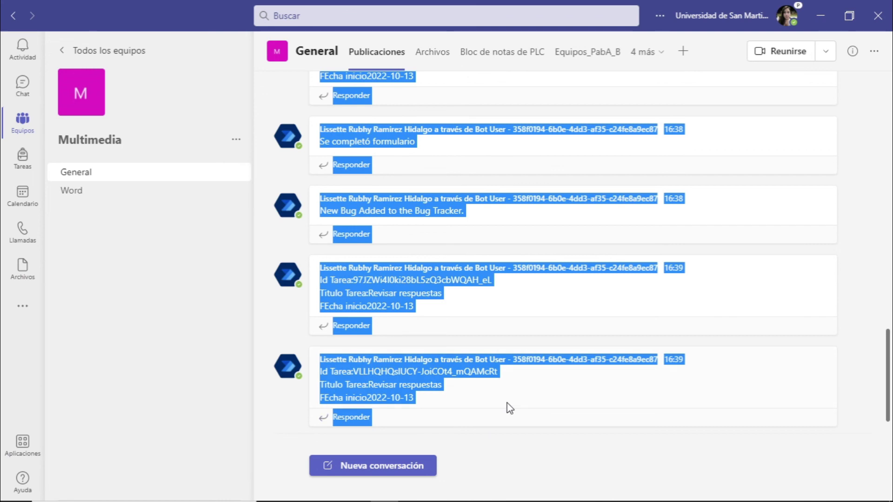
{"action": "left_click", "coordinate": [541, 418]}
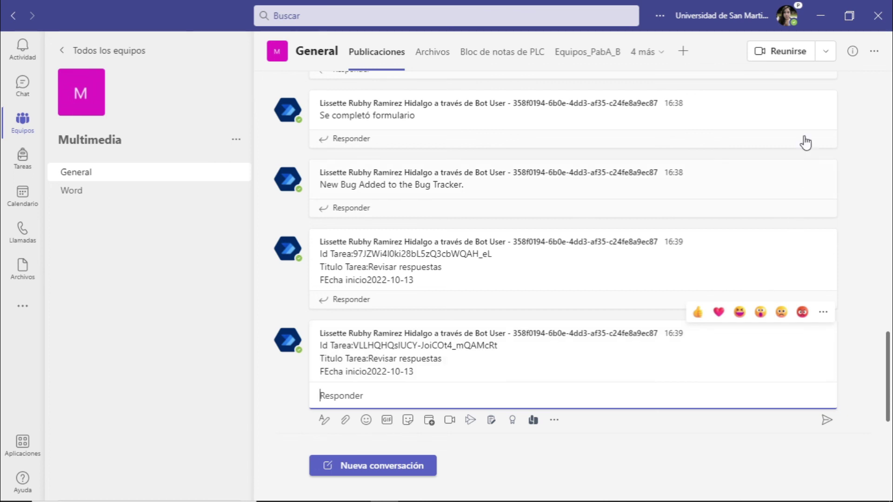
{"action": "left_click", "coordinate": [819, 17]}
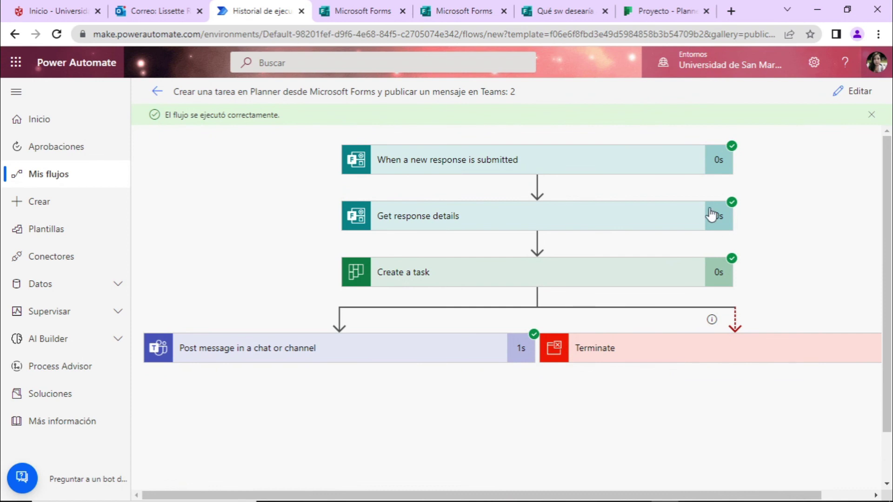